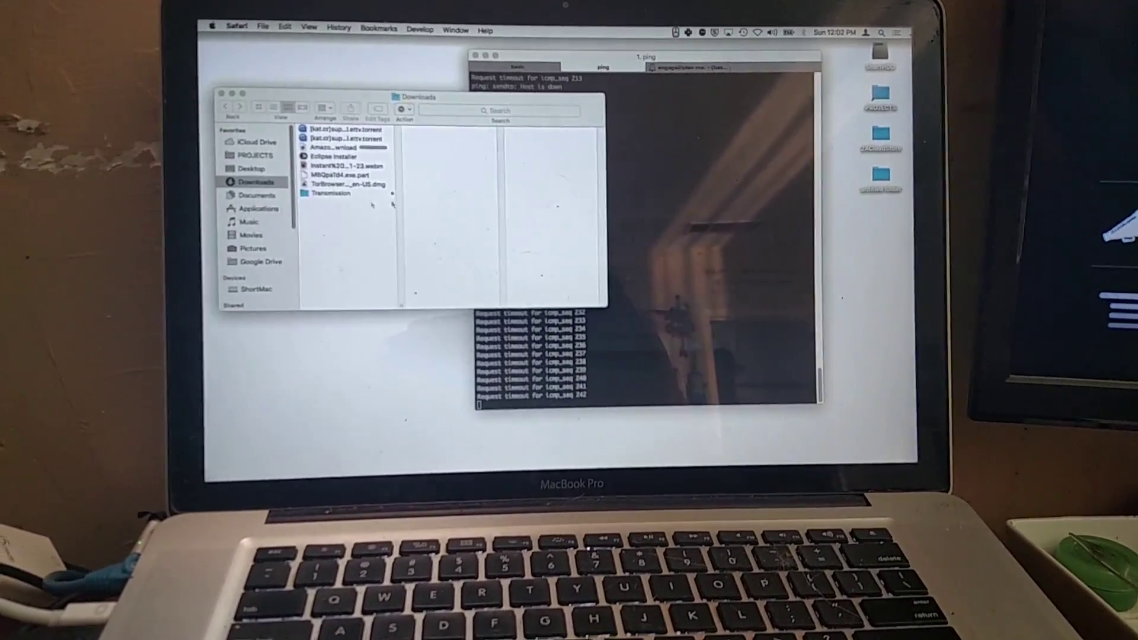
Open the IFTTT Recipe Log in Safari to confirm the Alexa 'trigger engage system' recipe fired
{"action": "left_click", "coordinate": [226, 204]}
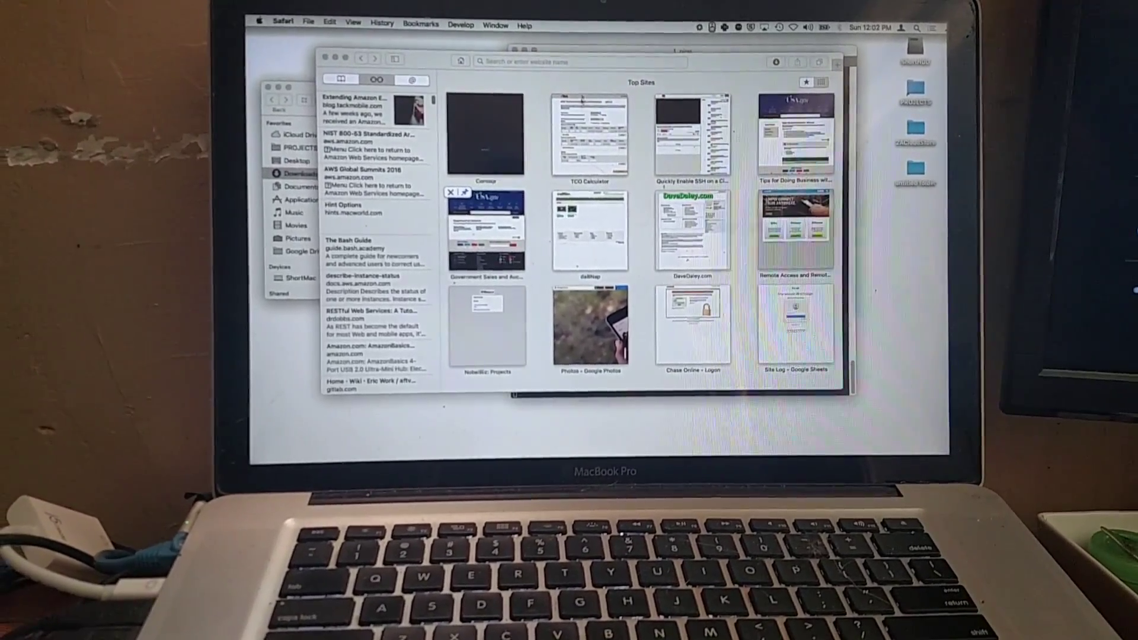
{"action": "type", "text": "ifttt.com"}
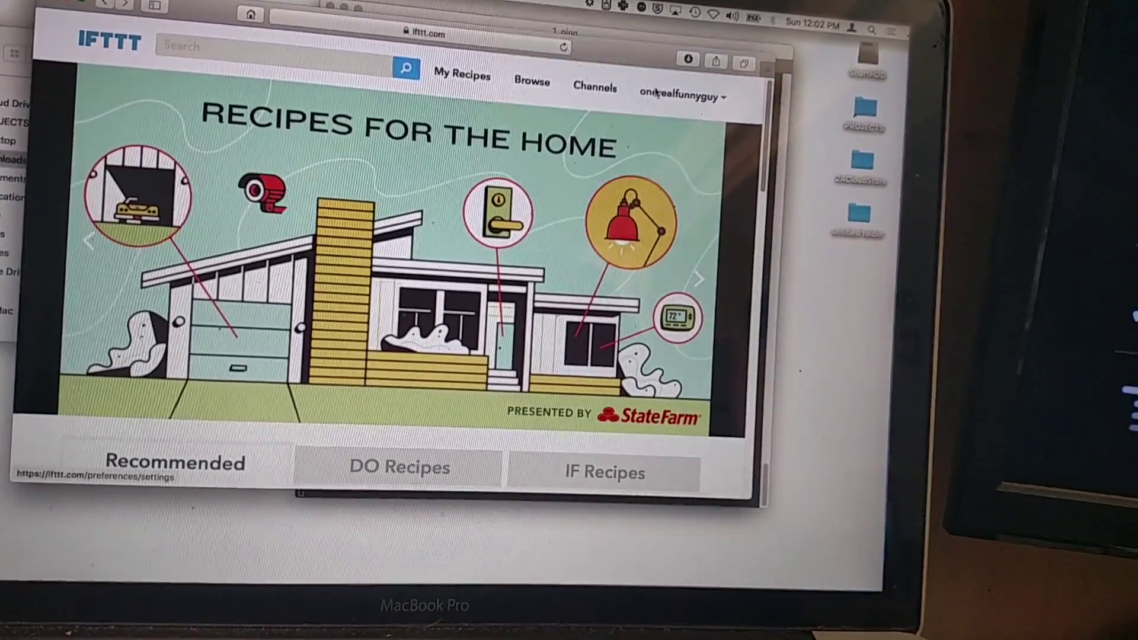
{"action": "left_click", "coordinate": [675, 153]}
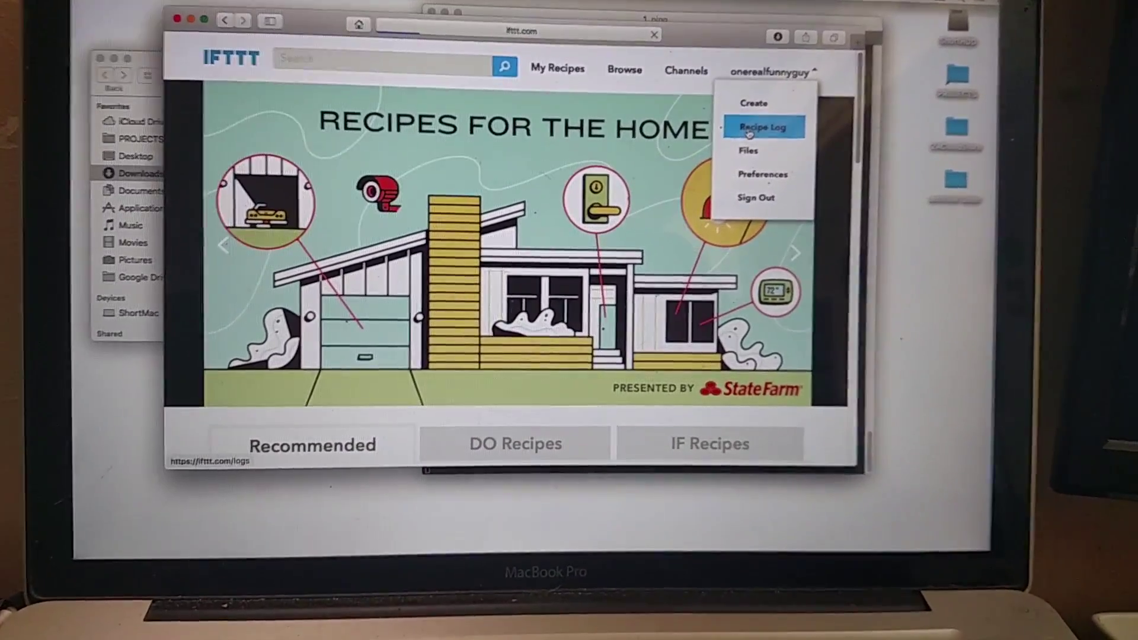
{"action": "left_click", "coordinate": [749, 130]}
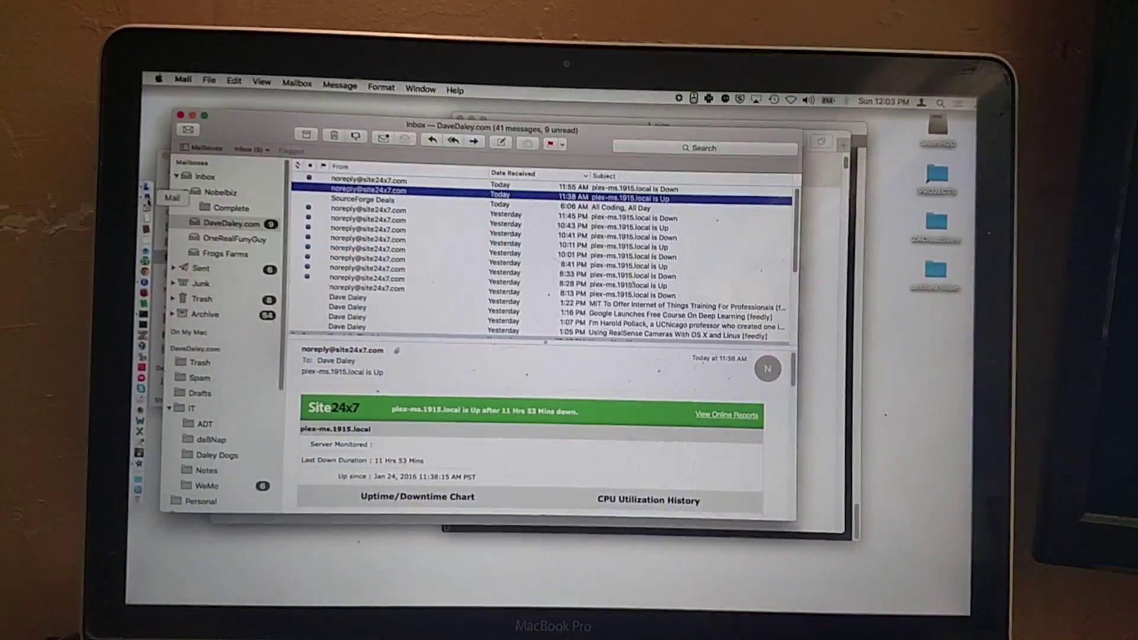
{"action": "left_click", "coordinate": [182, 80]}
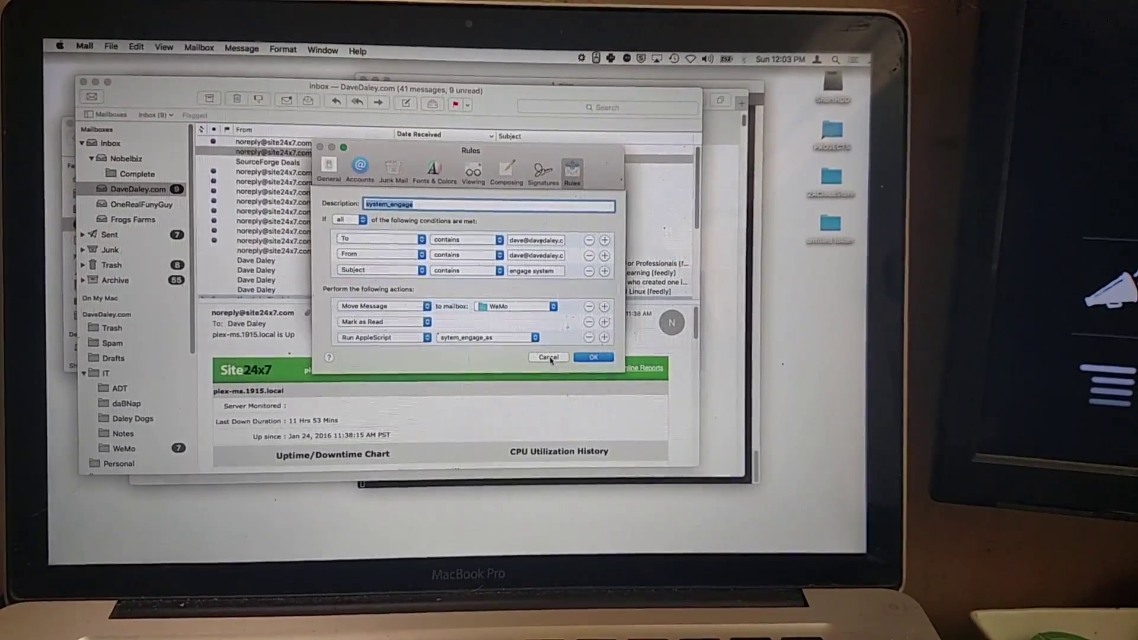
Close the system_engage rule and Mail Preferences without changes, then hide Mail
{"action": "left_click", "coordinate": [549, 360]}
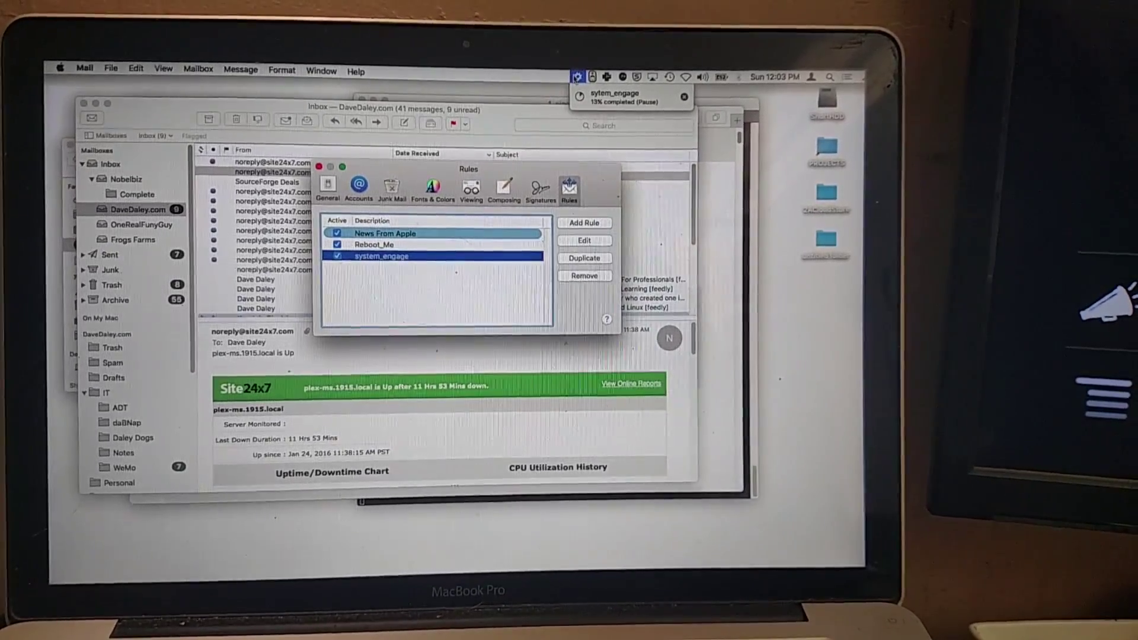
{"action": "left_click", "coordinate": [336, 186]}
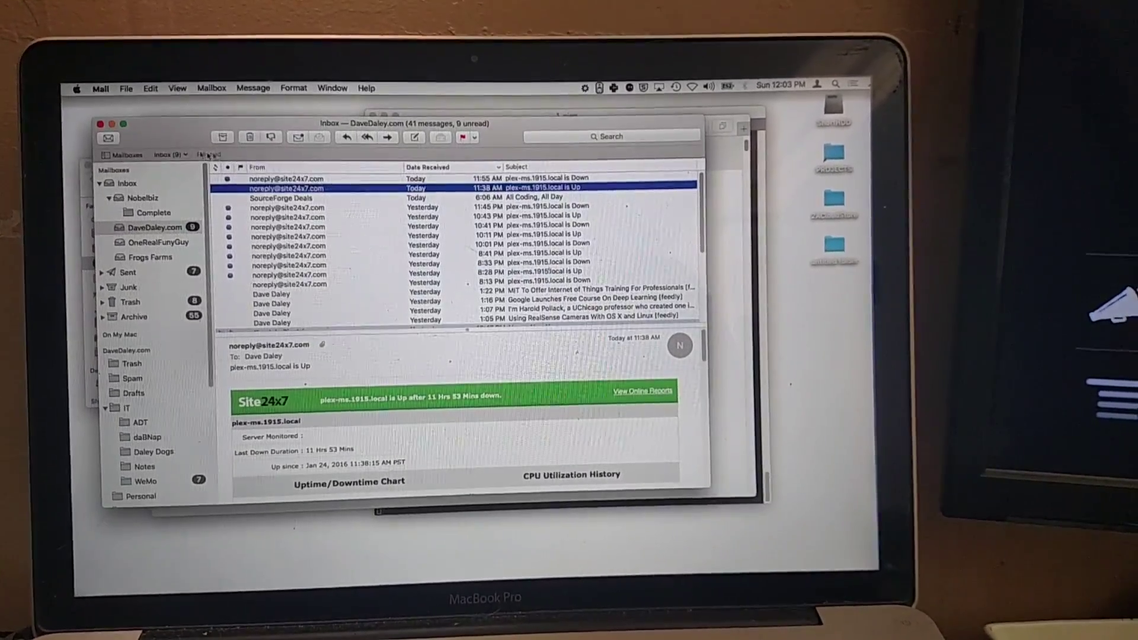
{"action": "left_click", "coordinate": [105, 91]}
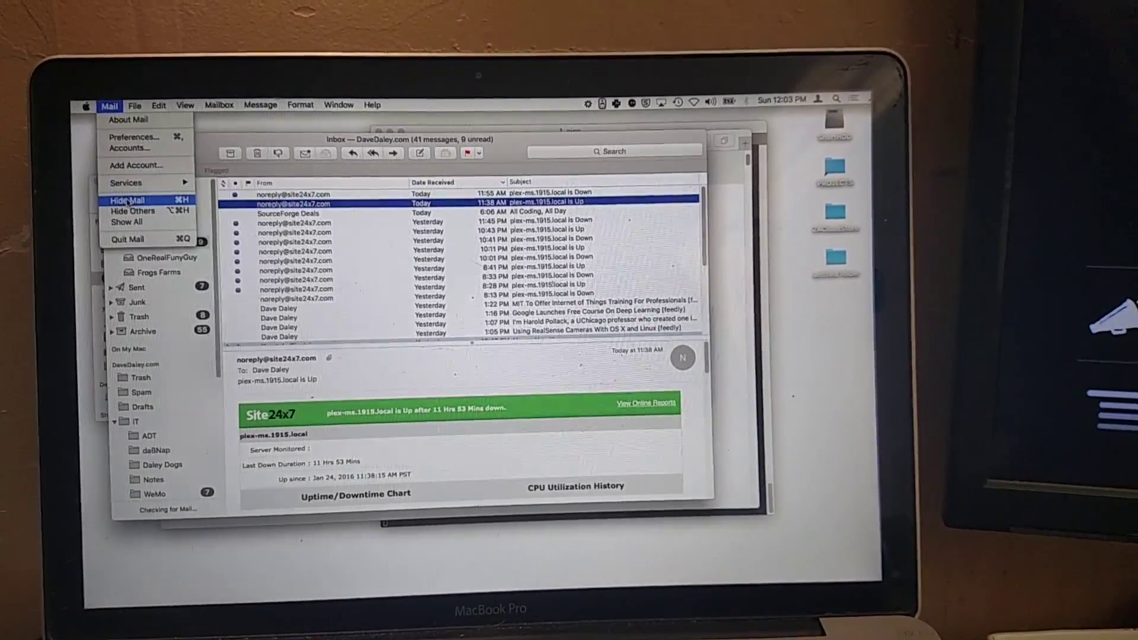
{"action": "left_click", "coordinate": [129, 198]}
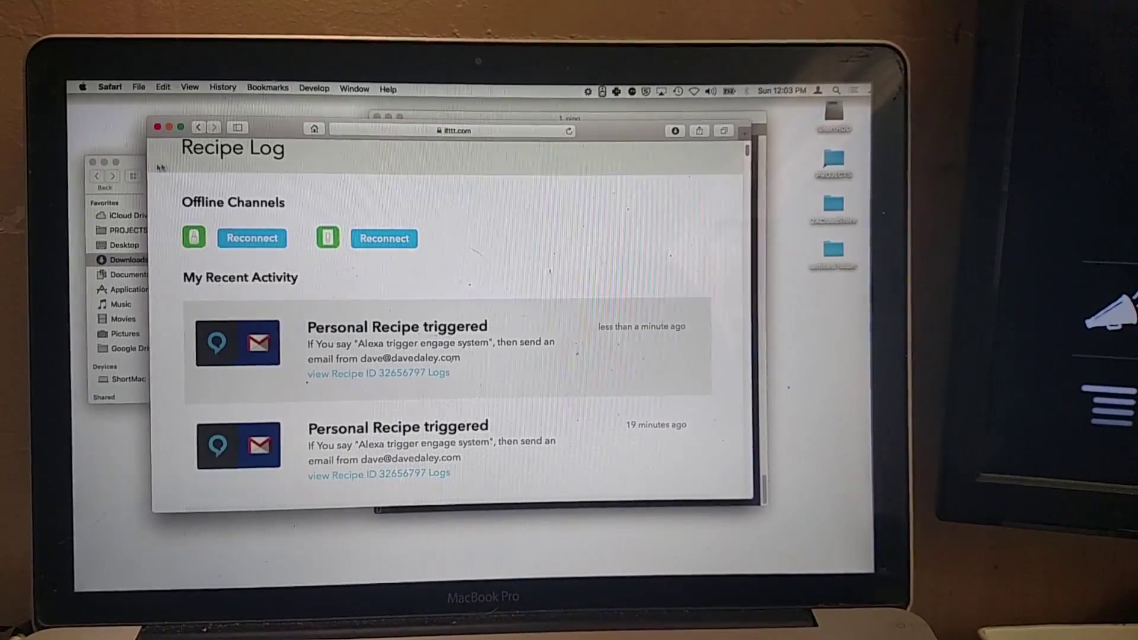
Bring the Finder Downloads window forward while the ping to 192.168.0.252 starts replying
{"action": "left_click", "coordinate": [133, 173]}
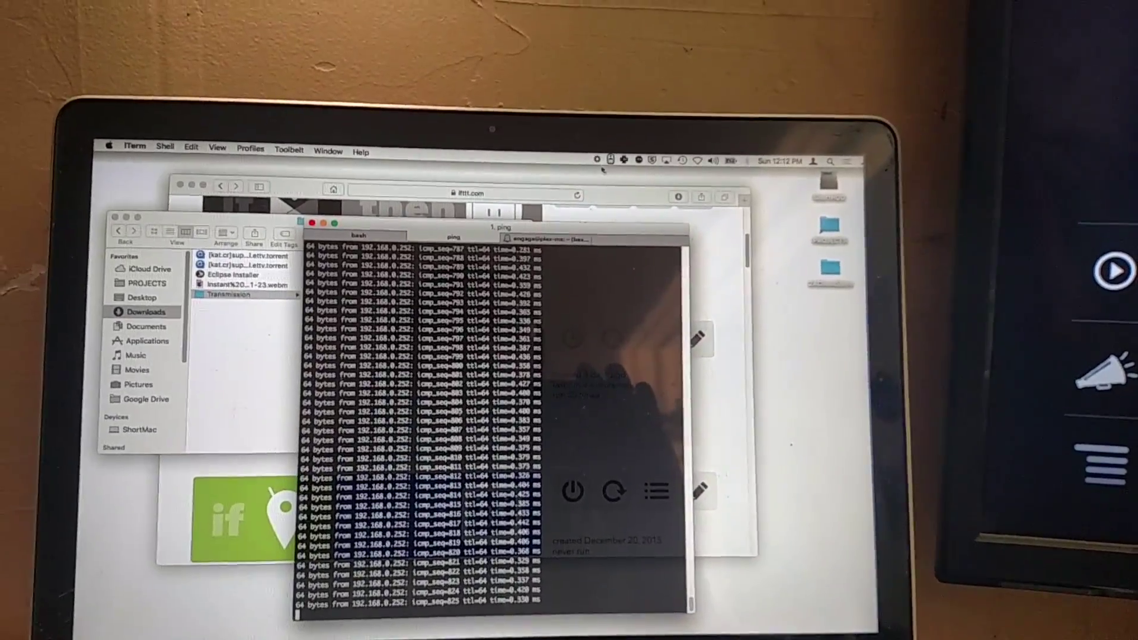
Check the system_engage automation's progress, then show the Downloads folder contents in Finder
{"action": "left_click", "coordinate": [609, 160]}
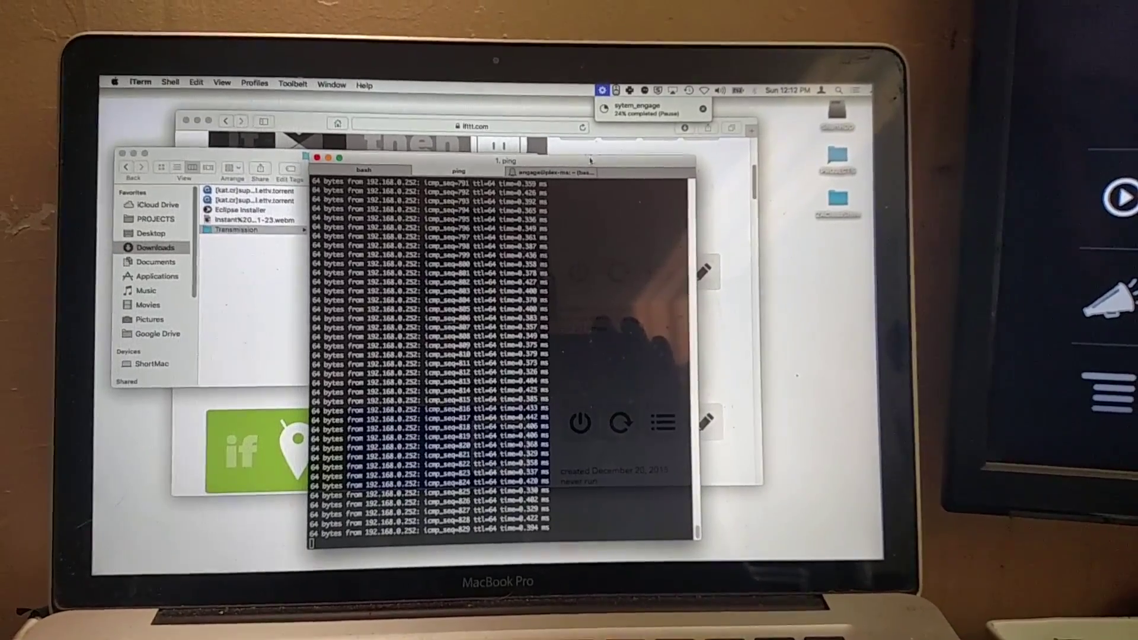
{"action": "left_click", "coordinate": [590, 160]}
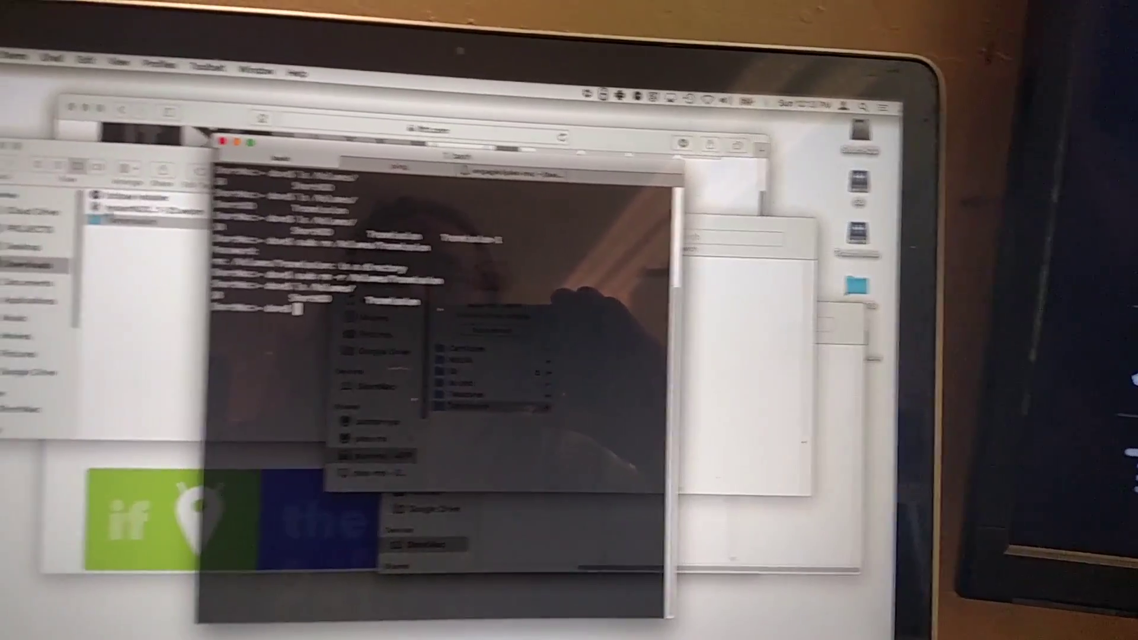
{"action": "left_click", "coordinate": [142, 267]}
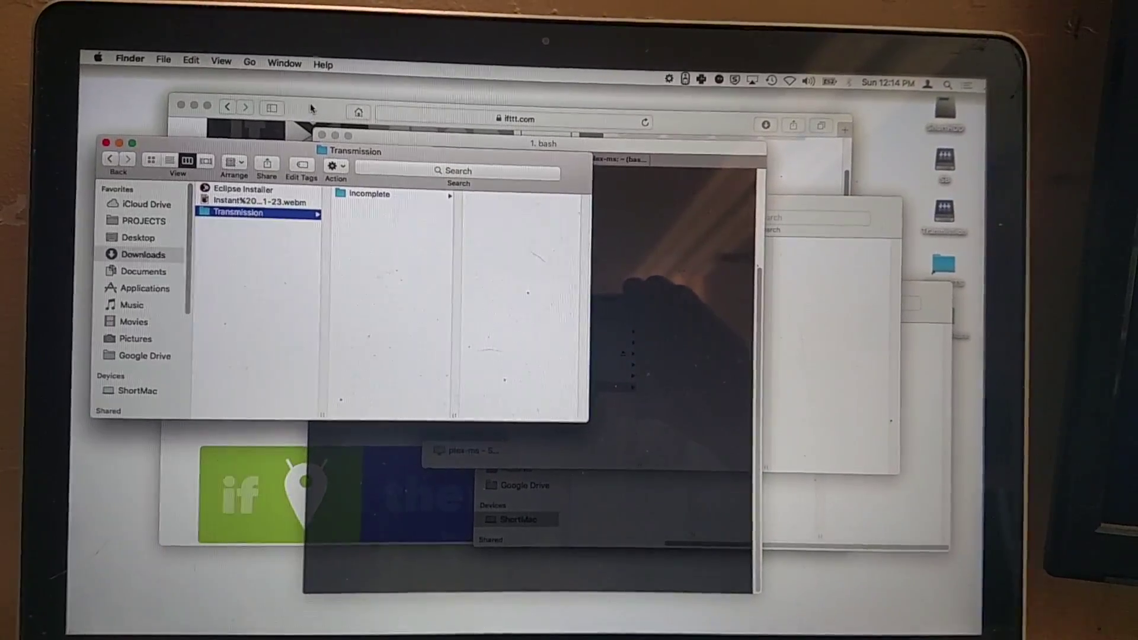
{"action": "mouse_move", "coordinate": [84, 267]}
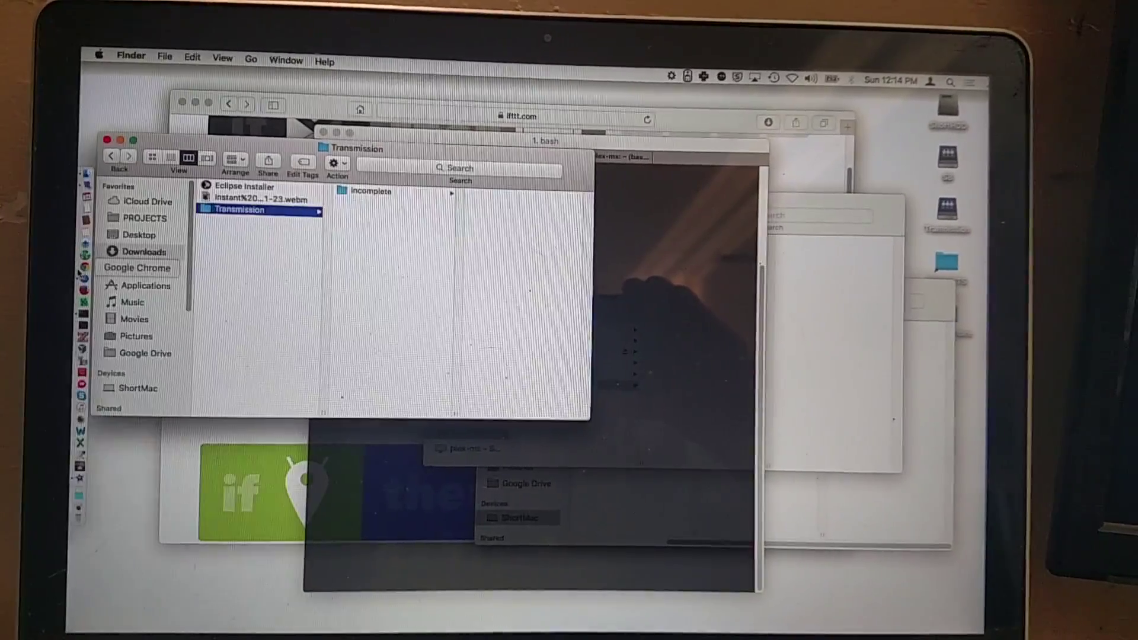
{"action": "left_click", "coordinate": [167, 255]}
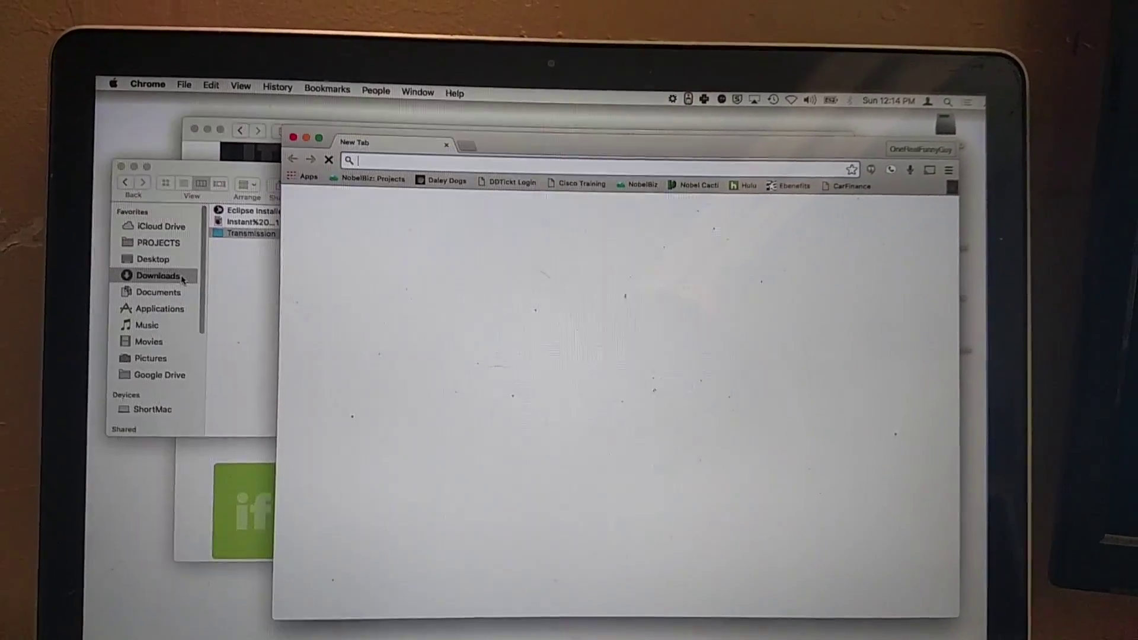
{"action": "type", "text": "192.168.0.252"}
Log in to OpenMediaVault at 192.168.0.252 as admin and view the BitTorrent torrents list
{"action": "key", "text": "Return"}
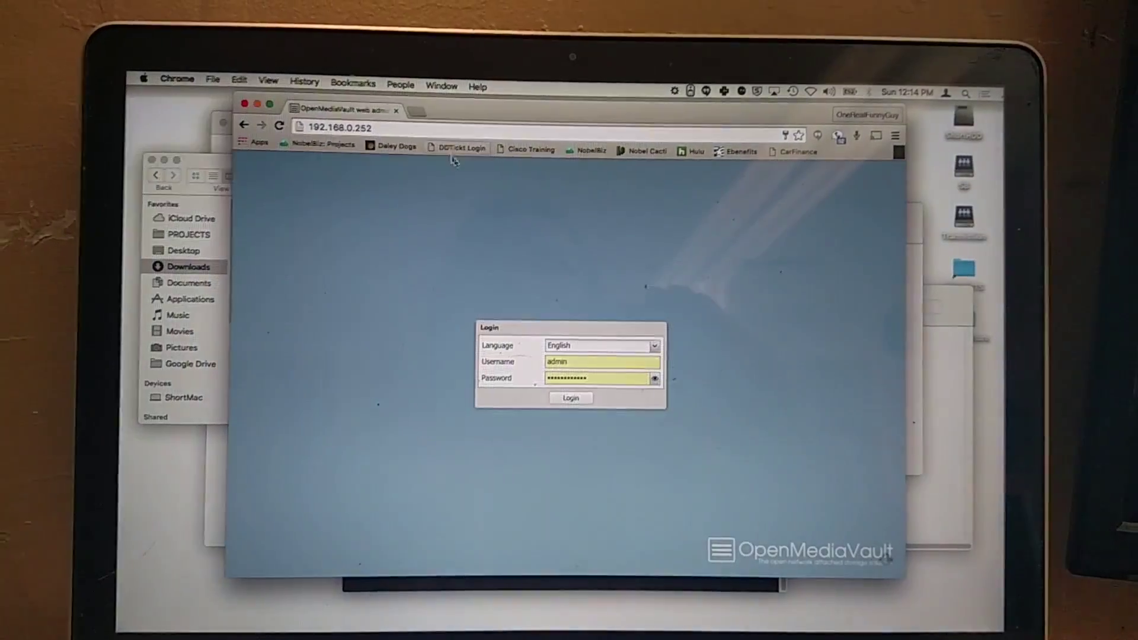
{"action": "left_click", "coordinate": [577, 392]}
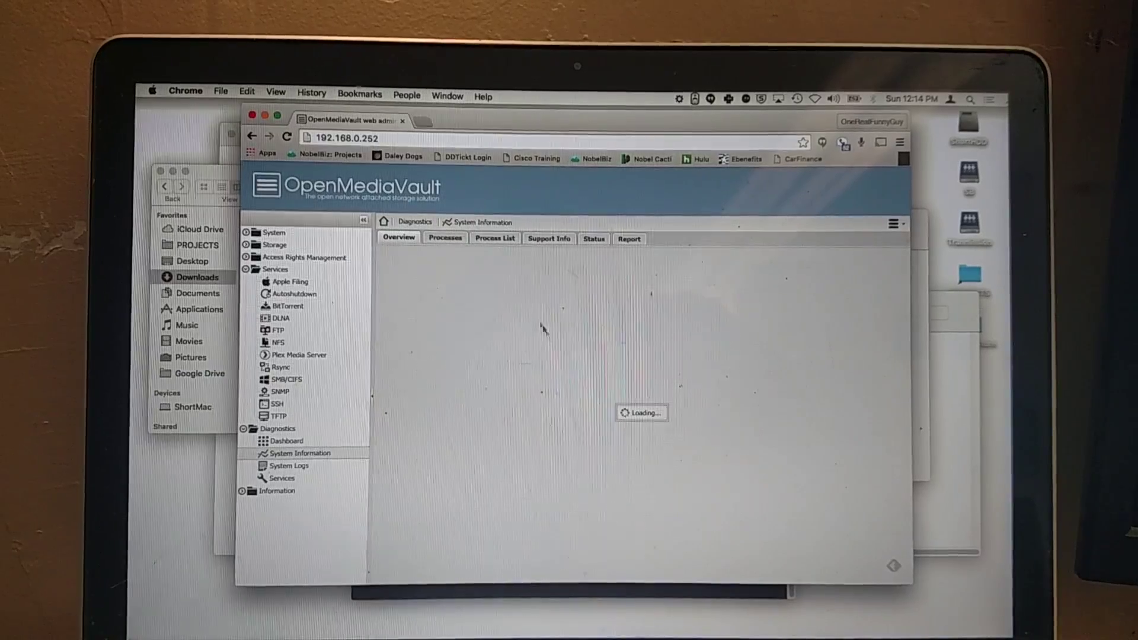
{"action": "left_click", "coordinate": [294, 308]}
{"action": "left_click", "coordinate": [445, 242]}
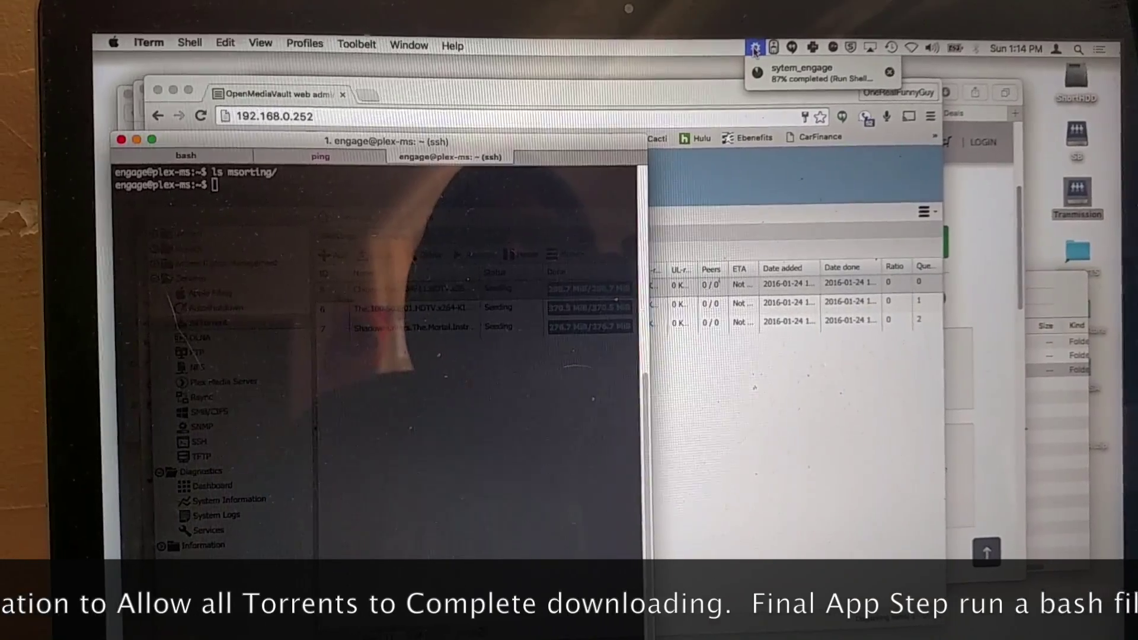
Rerun ls msorting/ in the server SSH session, leaving only the Chicago Fire file
{"action": "left_click", "coordinate": [693, 108]}
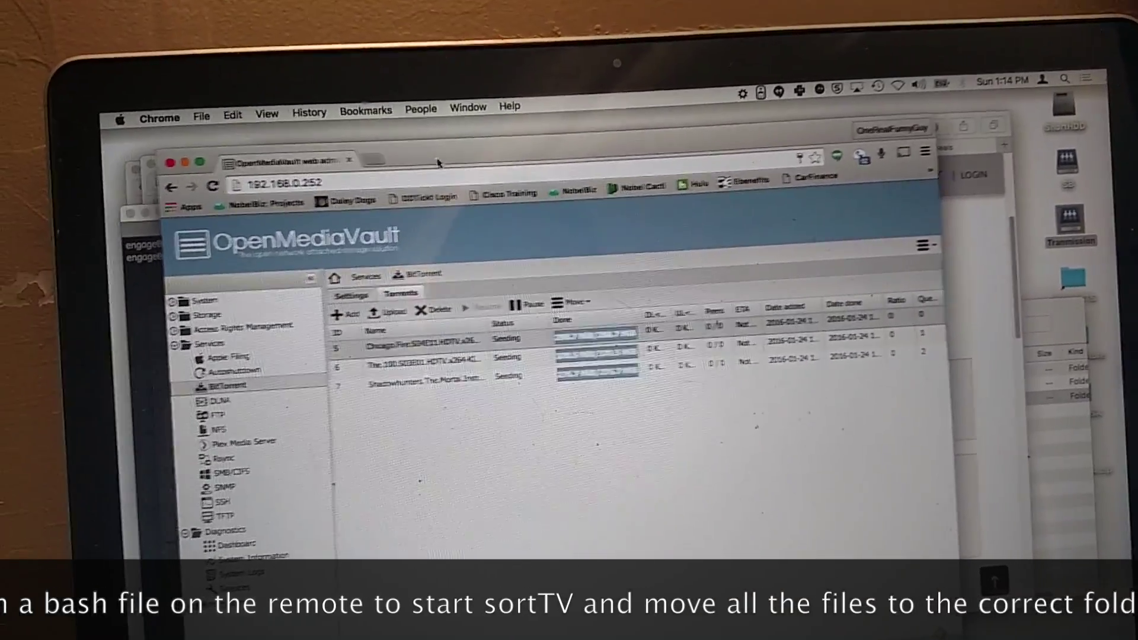
{"action": "left_click_drag", "start_coordinate": [445, 183], "coordinate": [515, 147]}
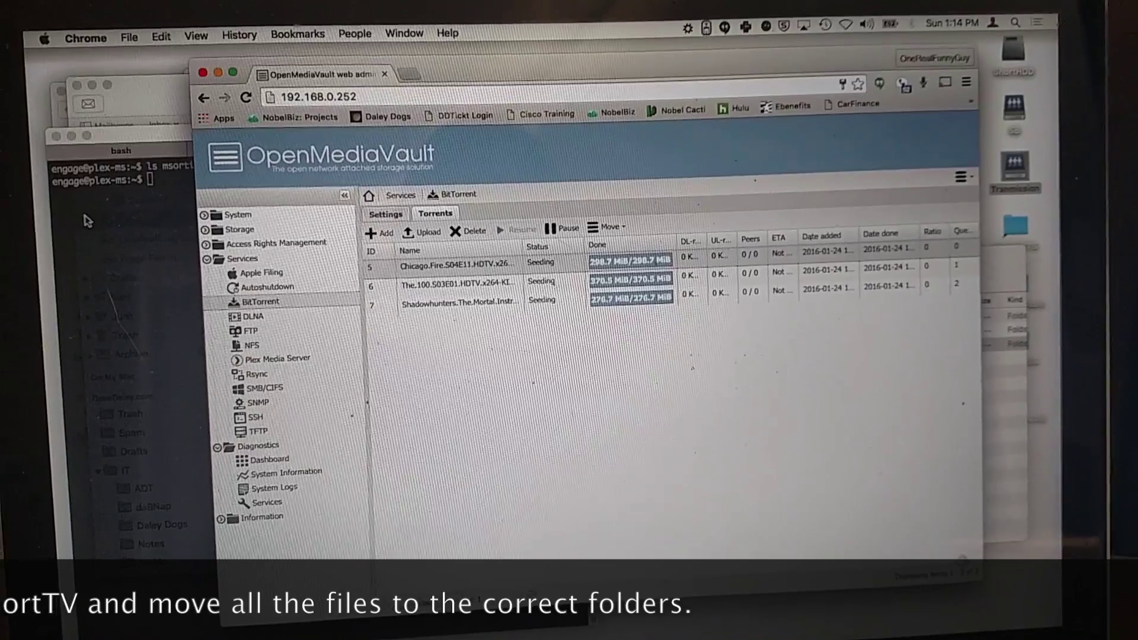
{"action": "left_click", "coordinate": [204, 178]}
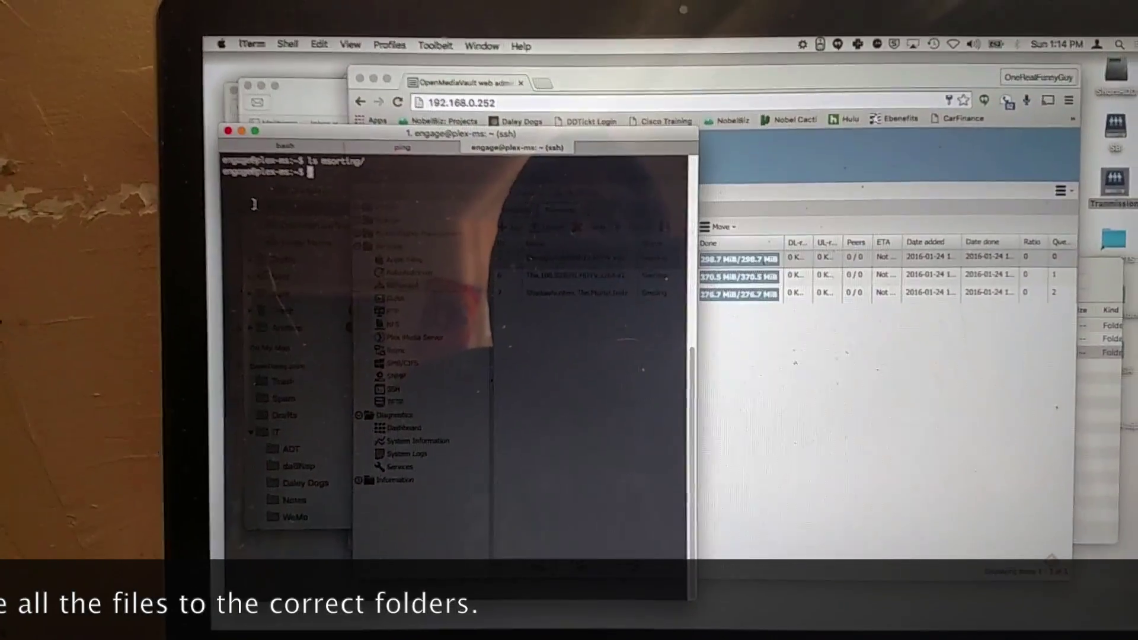
{"action": "key", "text": "Up"}
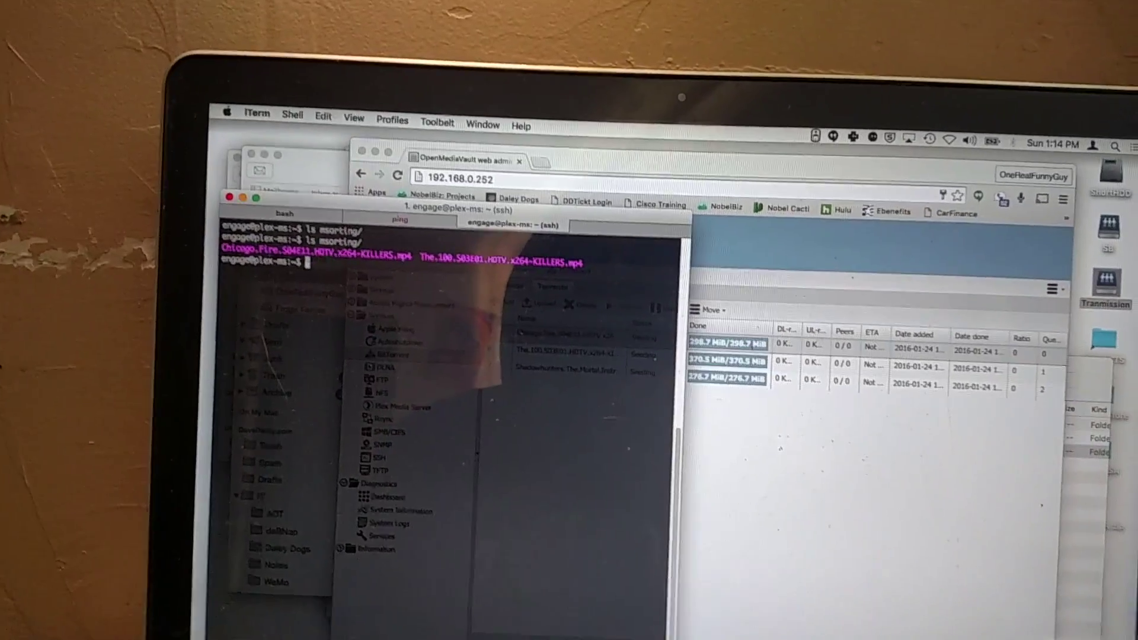
{"action": "type", "text": "ls msorting/"}
{"action": "key", "text": "Return"}
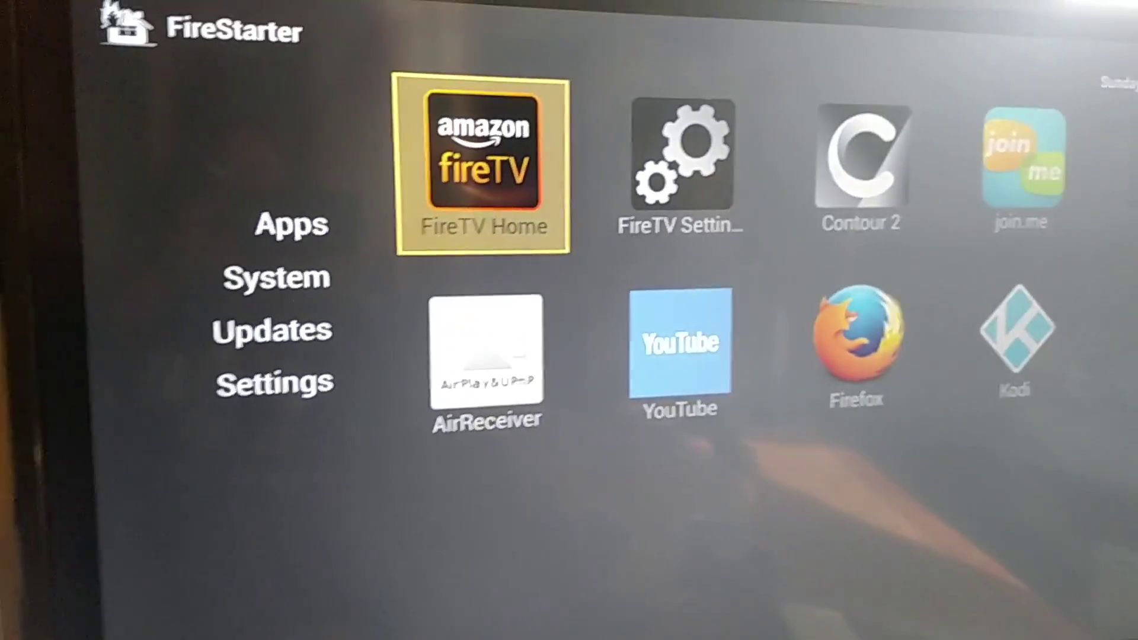
Open The 100 Season 3 'Wanheda (1)' from Plex Recently Added, then return to FireStarter
{"action": "key", "text": "Right"}
{"action": "key", "text": "Right"}
{"action": "key", "text": "Right"}
{"action": "key", "text": "Right"}
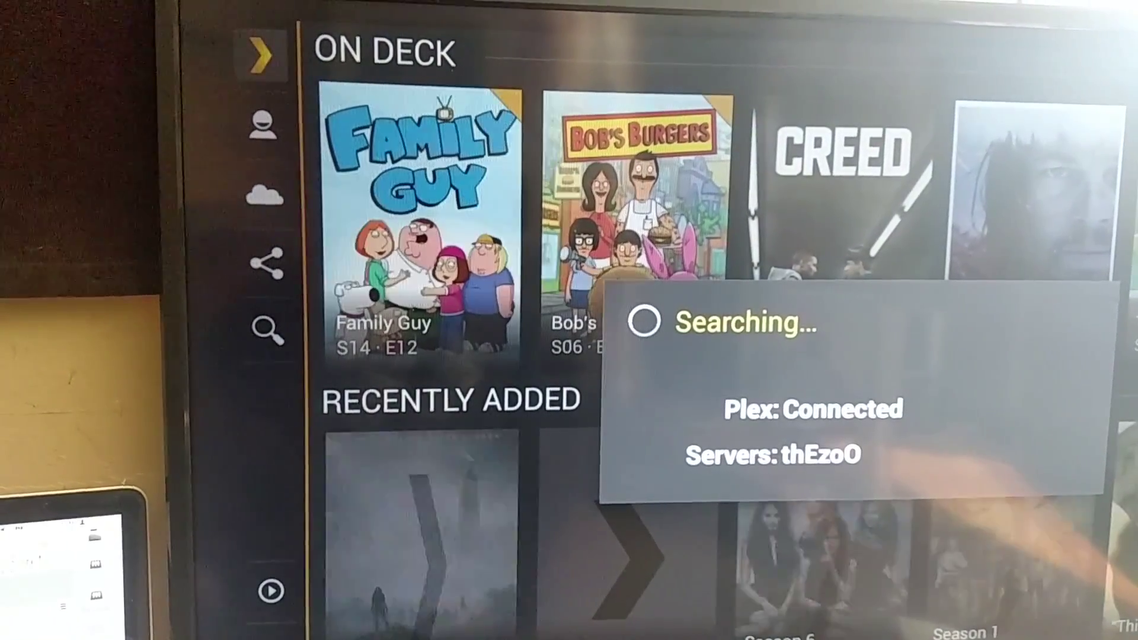
{"action": "key", "text": "Down"}
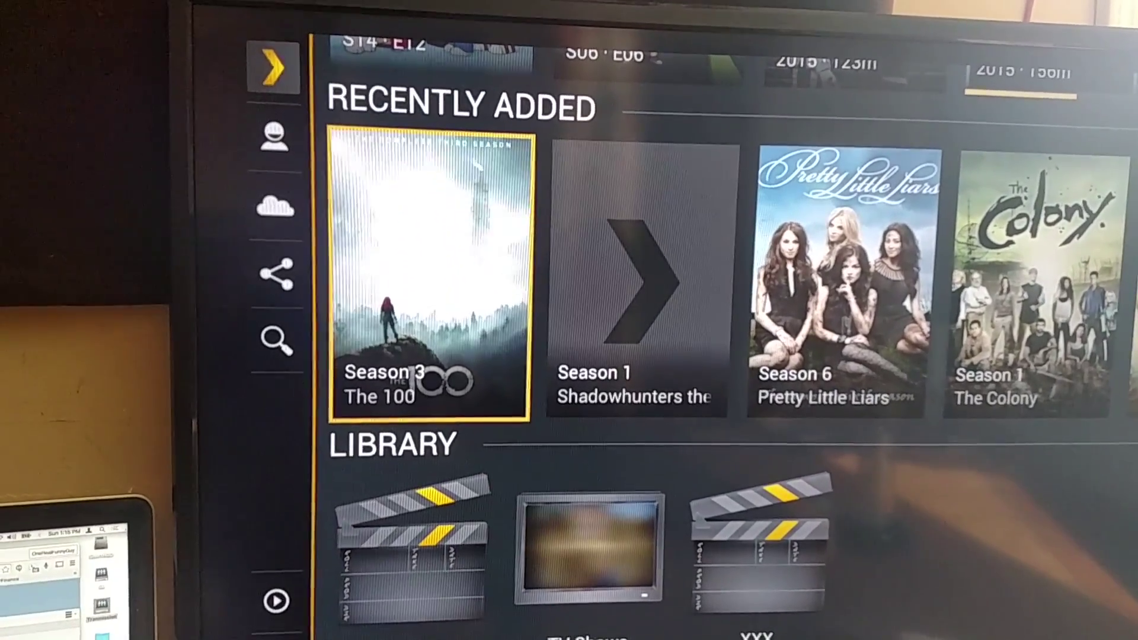
{"action": "key", "text": "Return"}
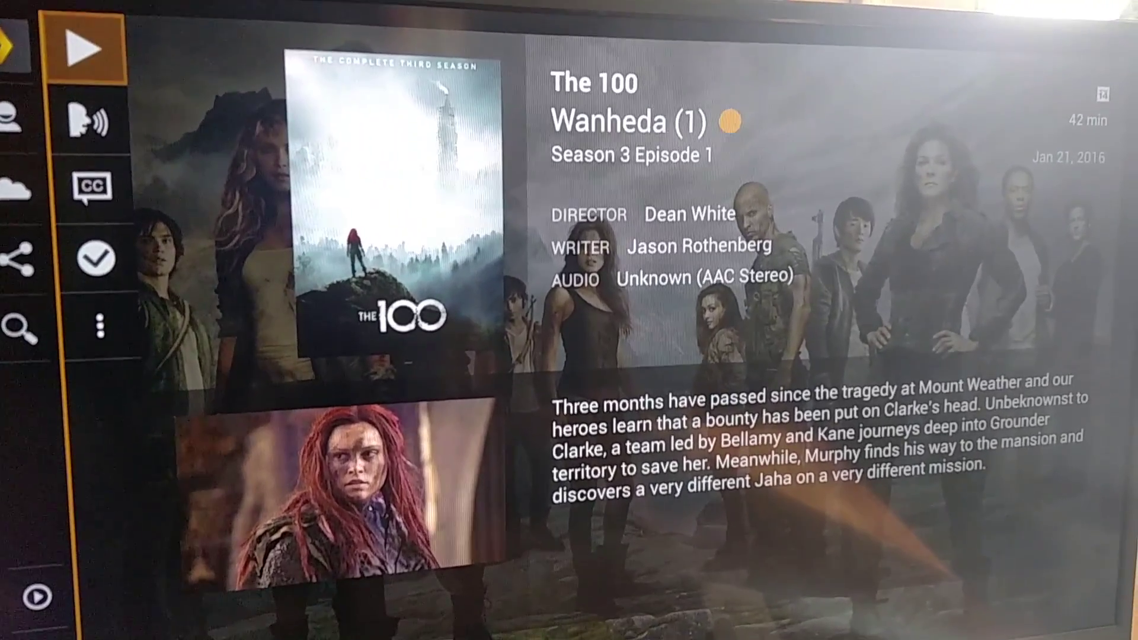
{"action": "key", "text": "Home"}
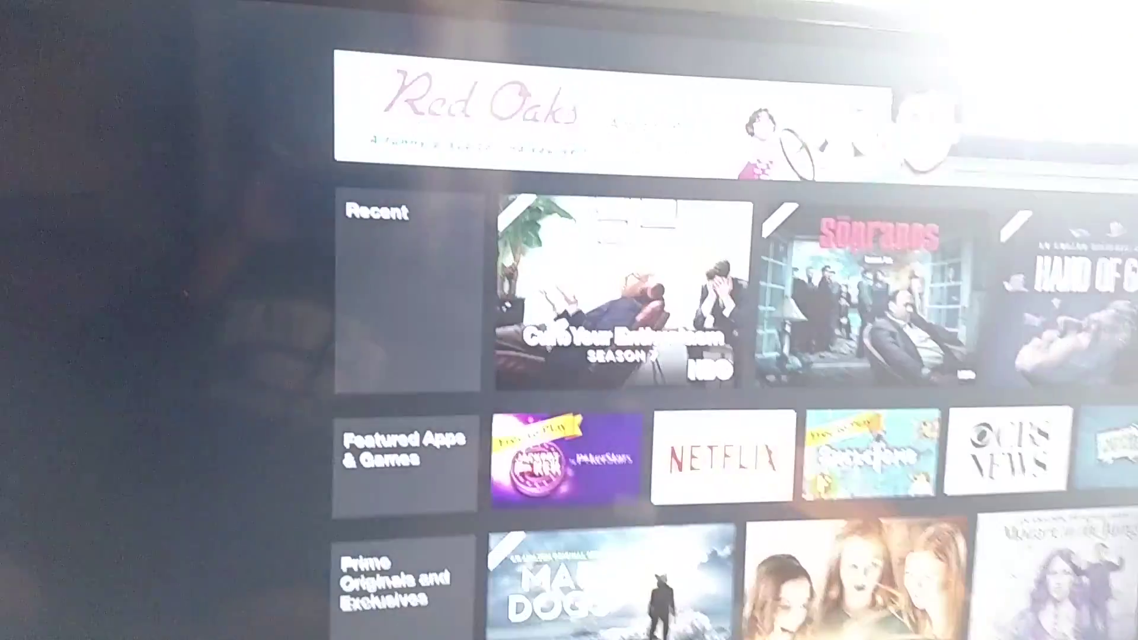
{"action": "key", "text": "Home"}
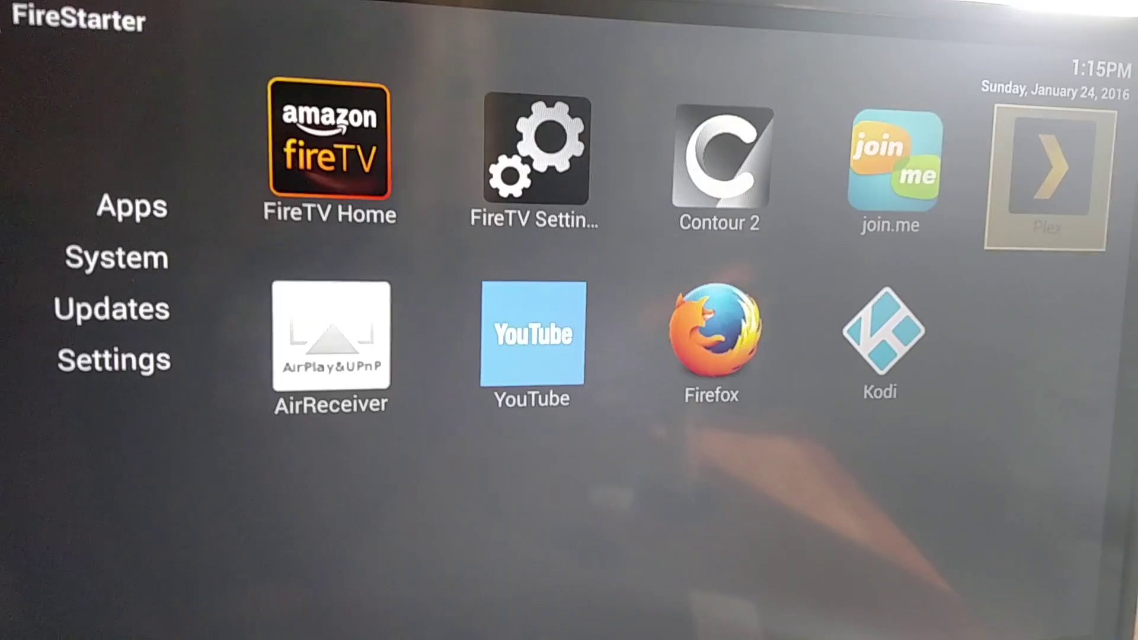